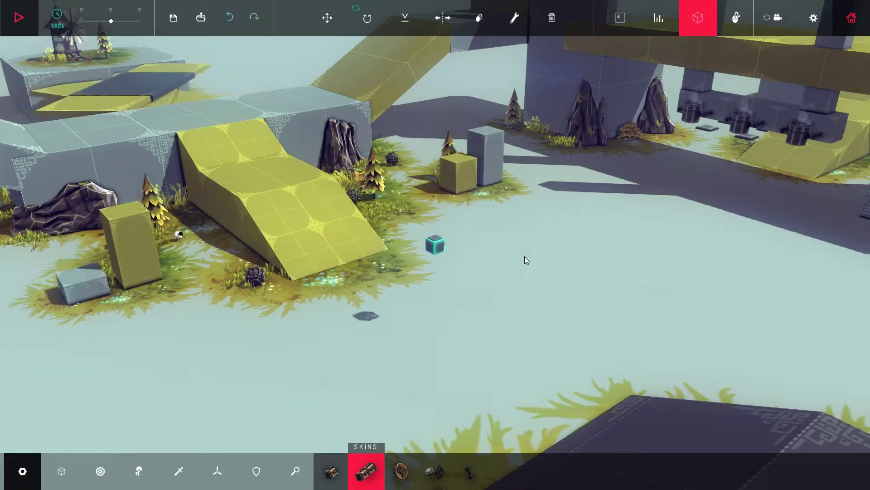
# - Show the game settings with the FPS counter and display the machine info component count
pyautogui.moveTo(522, 256); pyautogui.dragTo(528, 275)
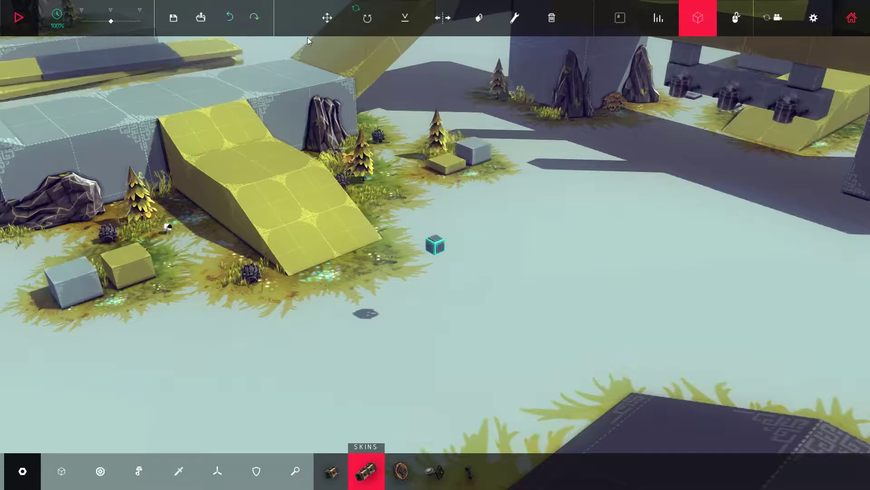
pyautogui.click(812, 20)
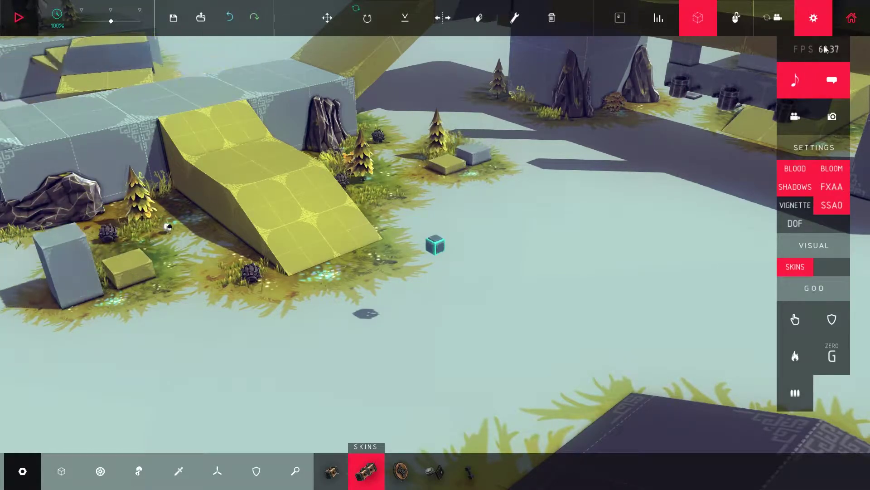
pyautogui.click(660, 19)
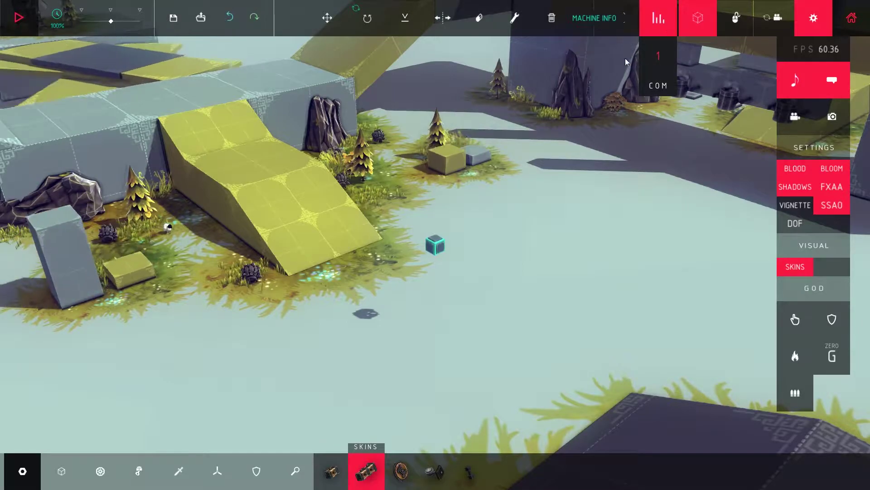
# - Examine the sandbox level from the windmill platform and yellow rotating blades across the ramps to the far landing pads and back
pyautogui.moveTo(589, 131); pyautogui.dragTo(436, 58)
pyautogui.middleClick(346, 87)
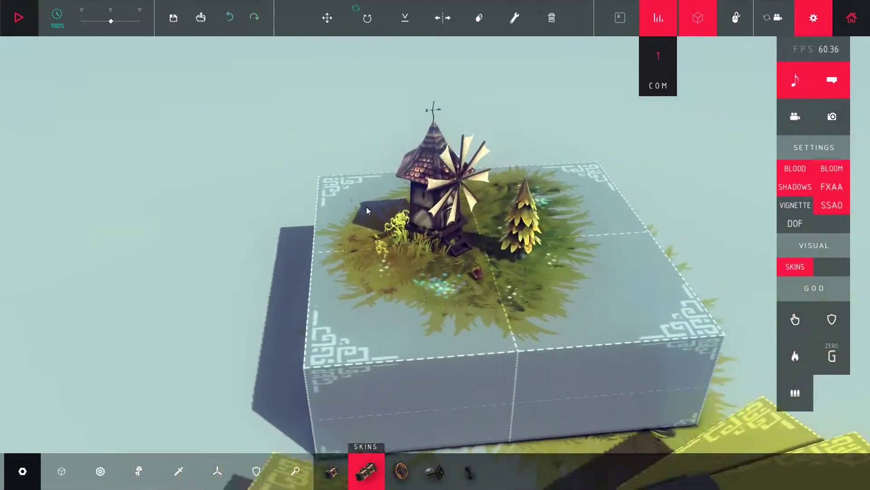
pyautogui.moveTo(367, 207); pyautogui.dragTo(496, 374)
pyautogui.middleClick(497, 373)
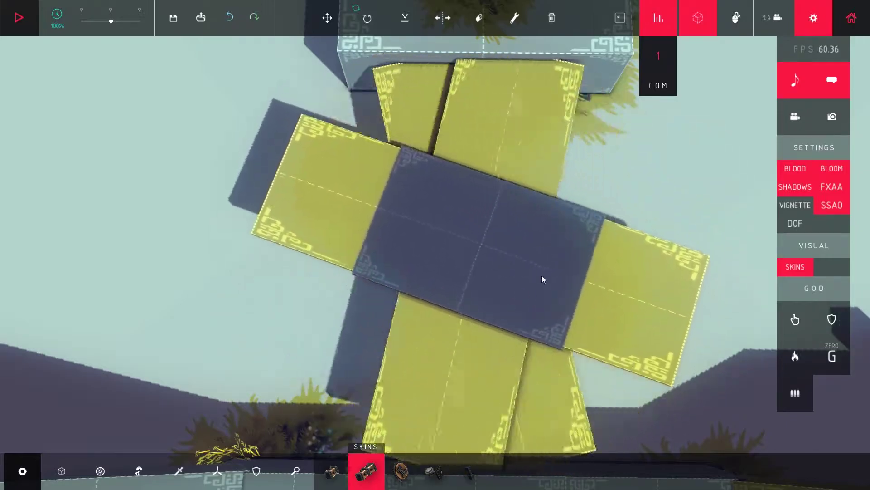
pyautogui.moveTo(633, 222); pyautogui.dragTo(394, 198)
pyautogui.scroll(-2, 395, 199)
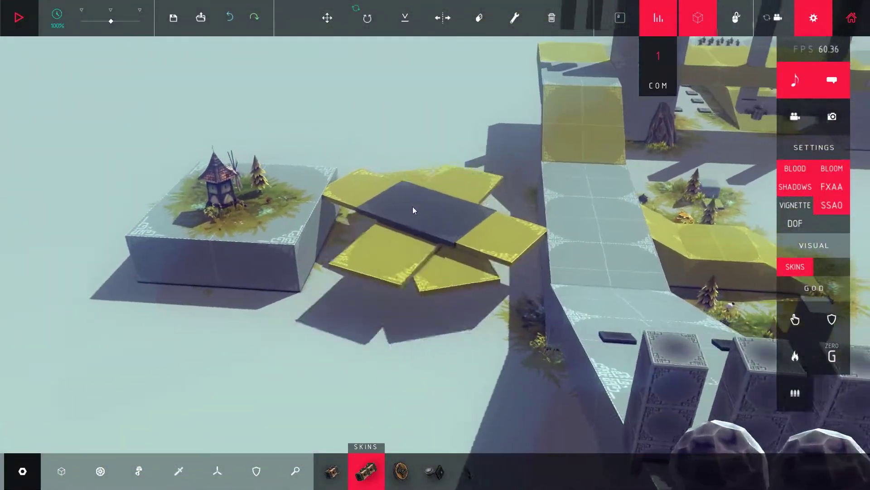
pyautogui.press('d')
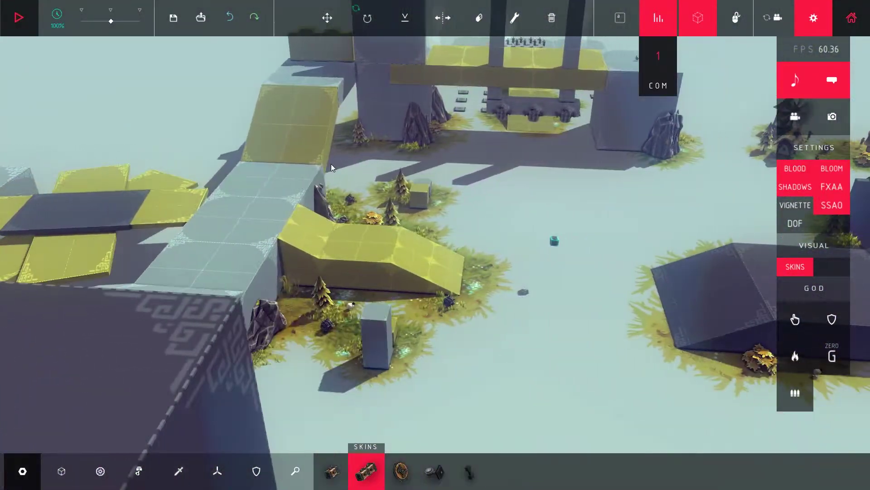
pyautogui.press('d')
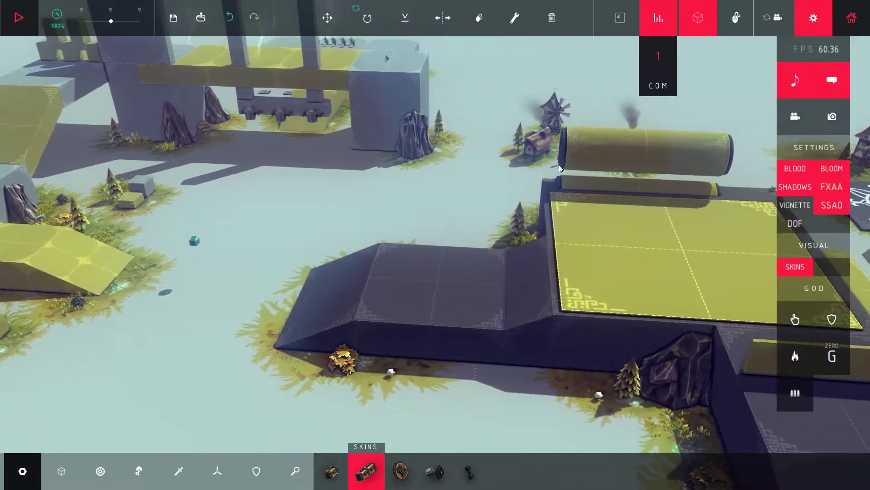
pyautogui.press('d')
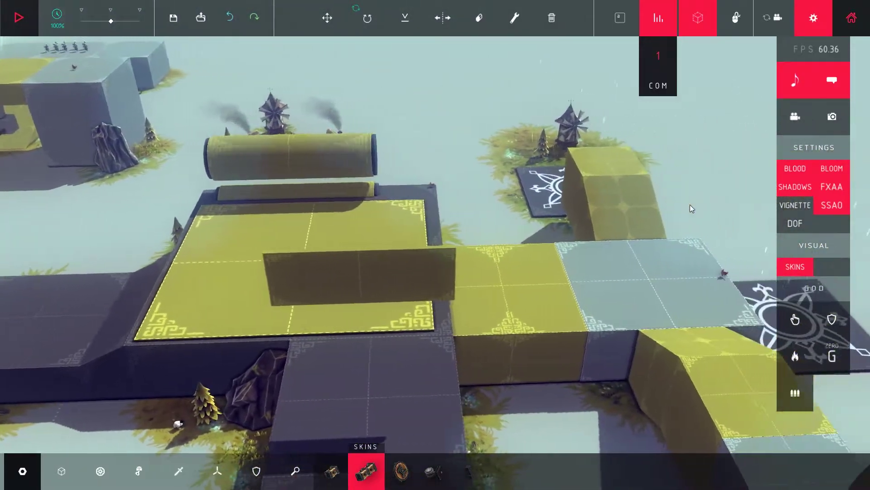
pyautogui.press('d')
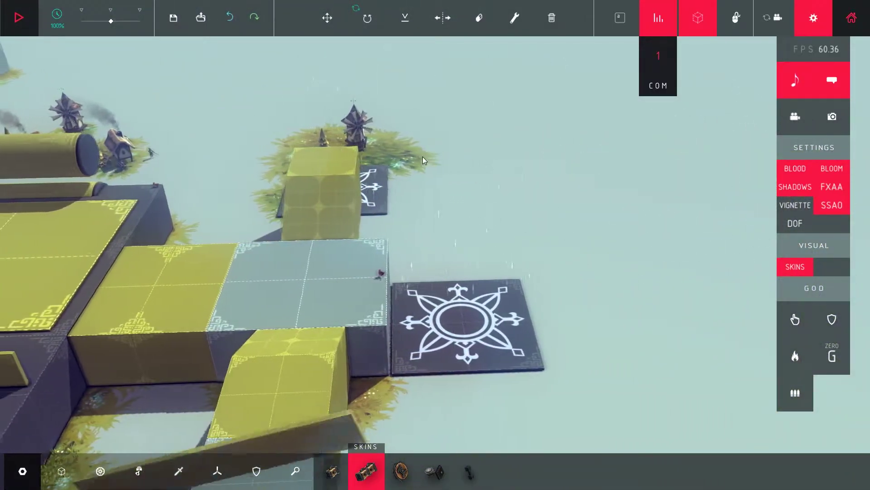
pyautogui.press('a')
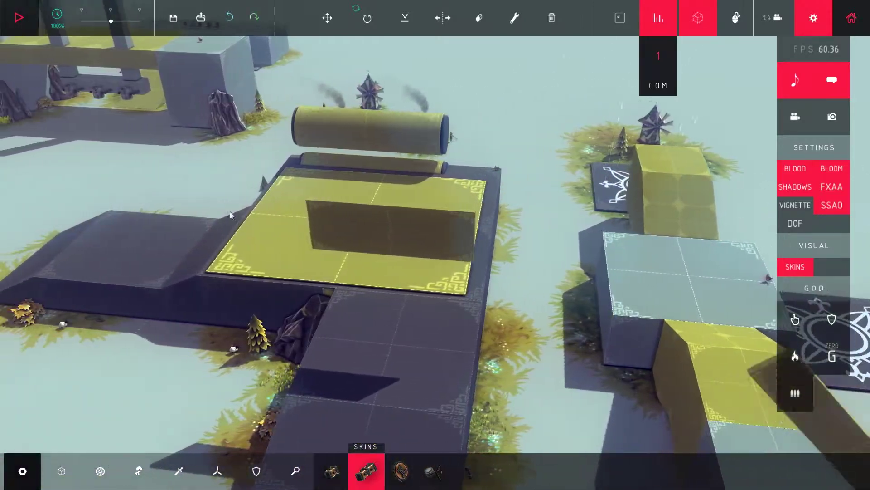
pyautogui.press('a')
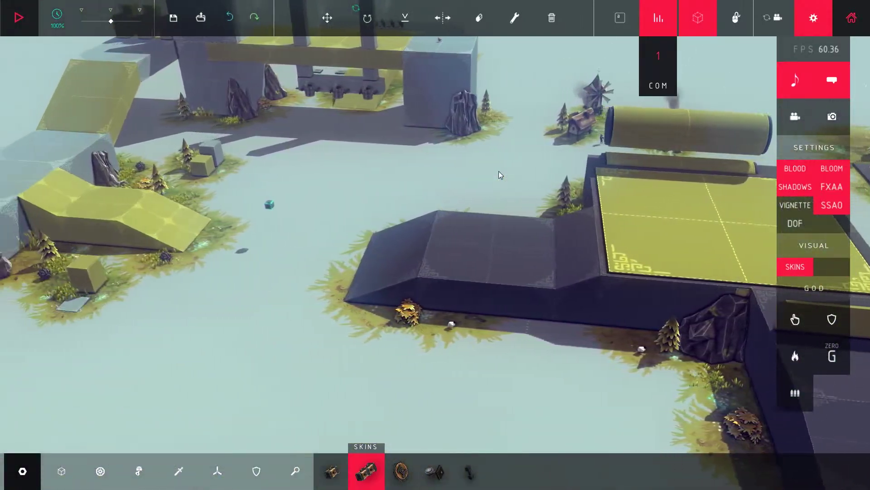
pyautogui.press('a')
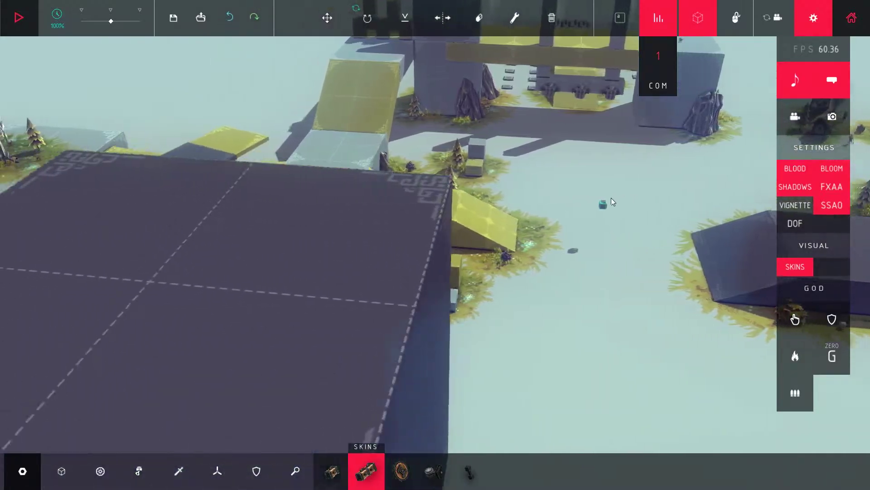
pyautogui.press('a')
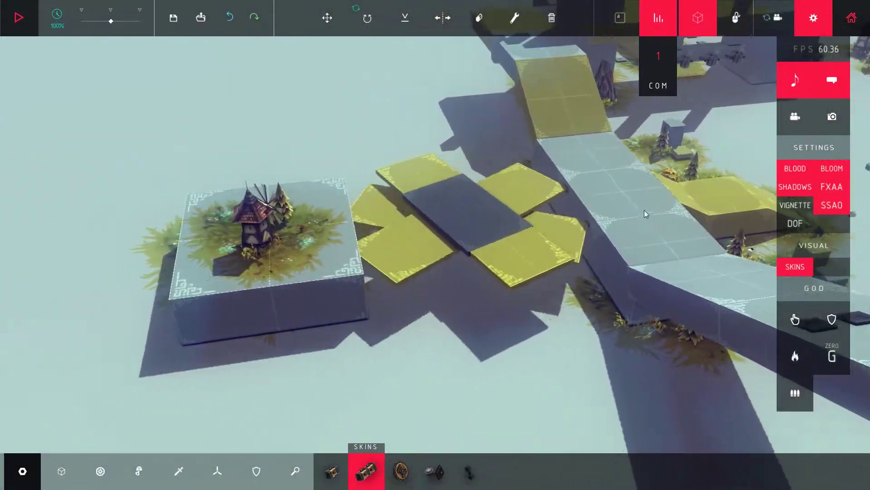
pyautogui.moveTo(643, 210); pyautogui.dragTo(600, 206)
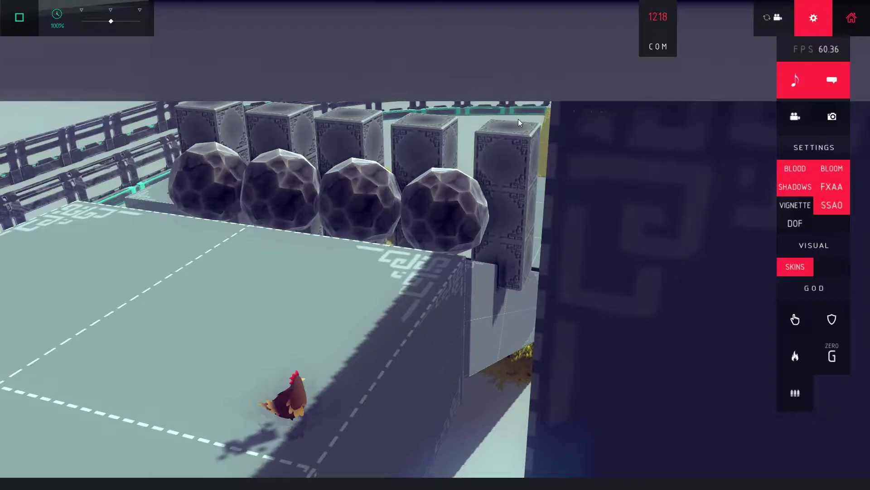
# - Inspect the fence-like machine around the level, rerun its simulation and watch it through the machine's camera
pyautogui.moveTo(518, 119); pyautogui.dragTo(382, 197)
pyautogui.scroll(-3, 524, 166)
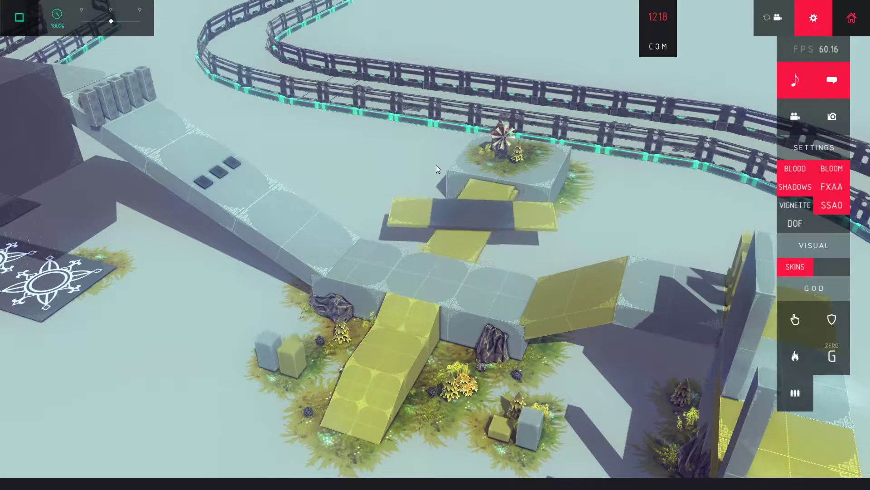
pyautogui.press('space')
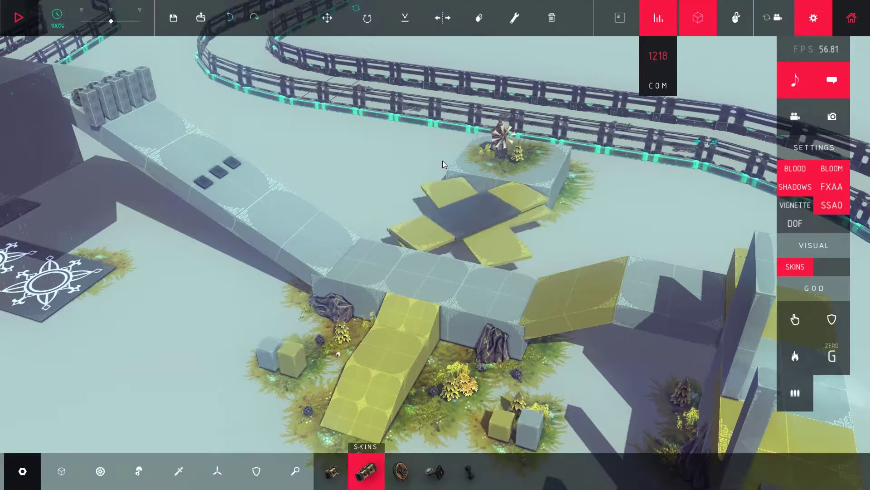
pyautogui.press('space')
pyautogui.press('c')
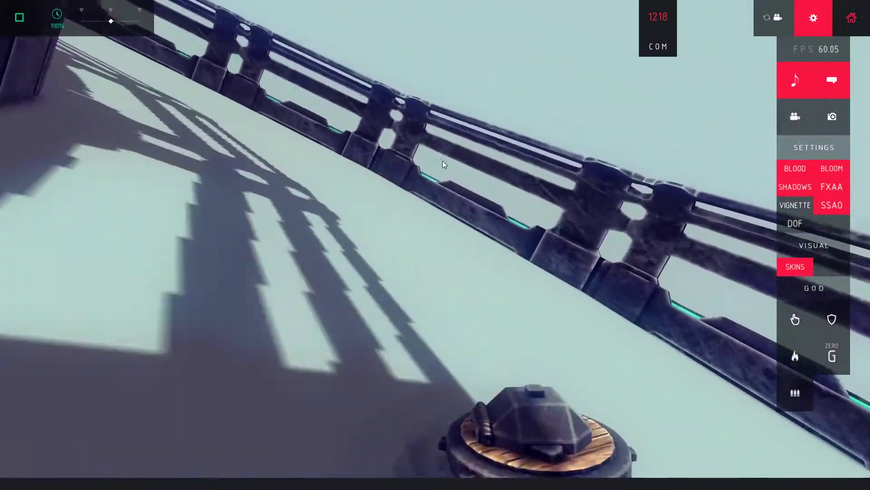
pyautogui.press('space')
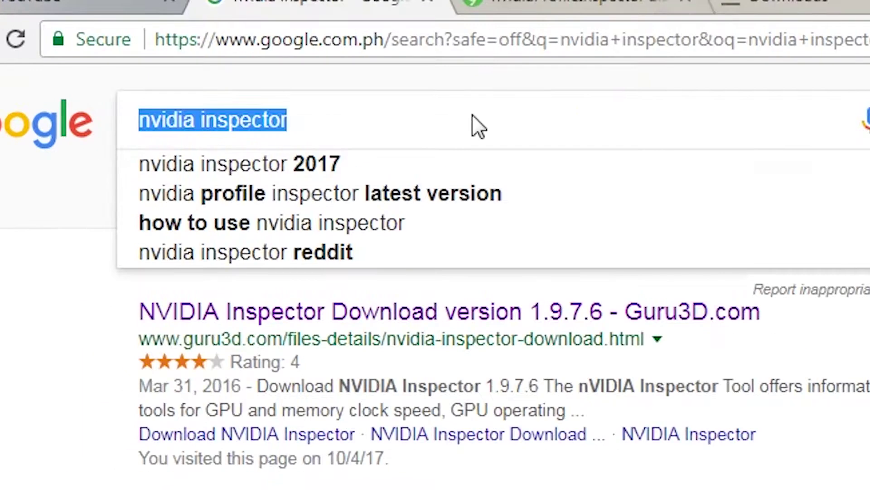
# - Switch to Chrome and open the downloaded nvidiaProfileInspector.zip archive
pyautogui.click(489, 211)
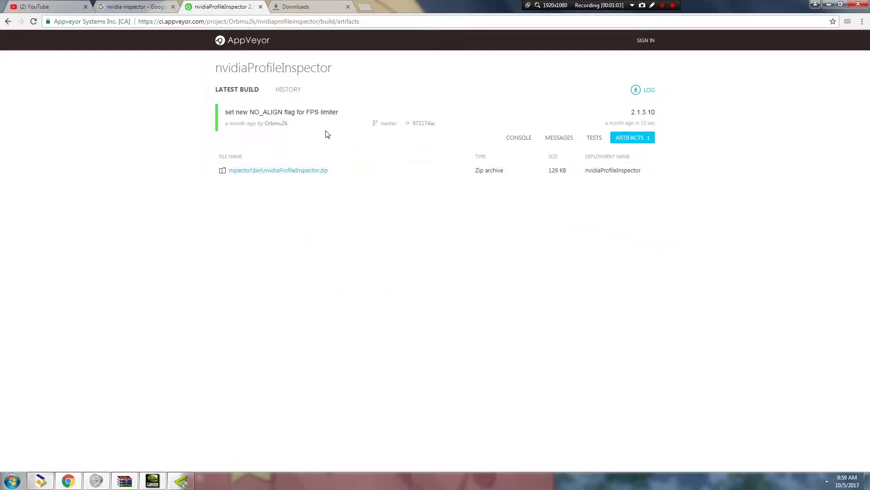
pyautogui.click(312, 7)
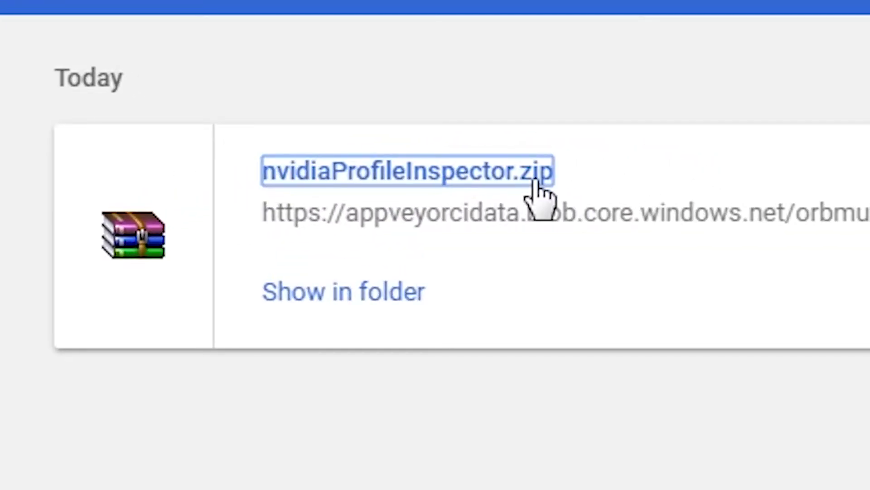
pyautogui.click(535, 179)
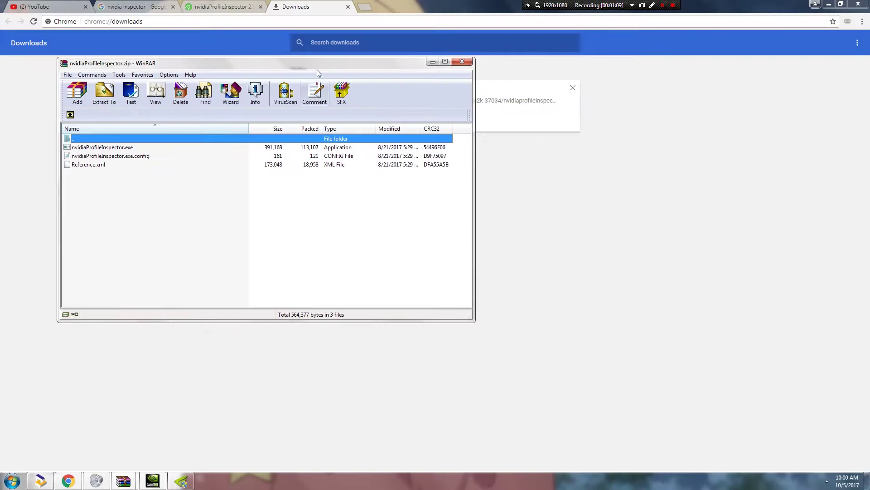
# - Examine the program, config and reference files in the archive and close the archive window
pyautogui.moveTo(317, 70); pyautogui.dragTo(605, 112)
pyautogui.moveTo(448, 235); pyautogui.dragTo(414, 188)
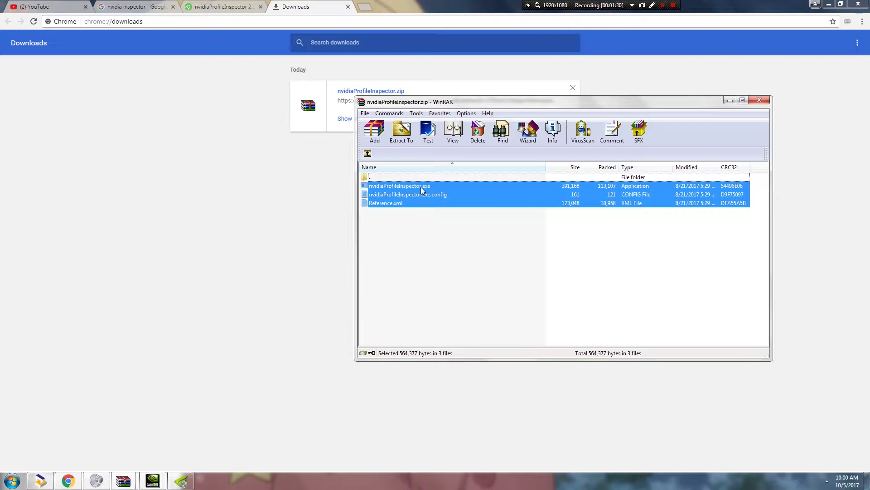
pyautogui.click(416, 193)
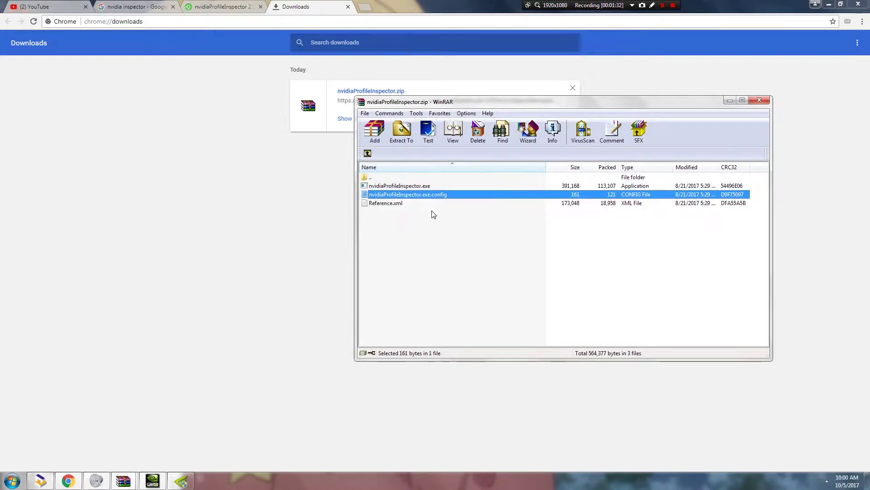
pyautogui.click(431, 213)
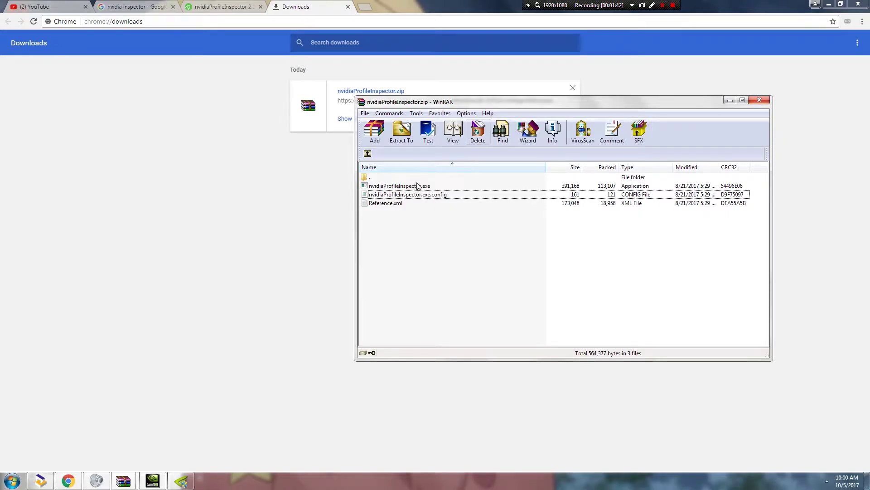
pyautogui.click(759, 100)
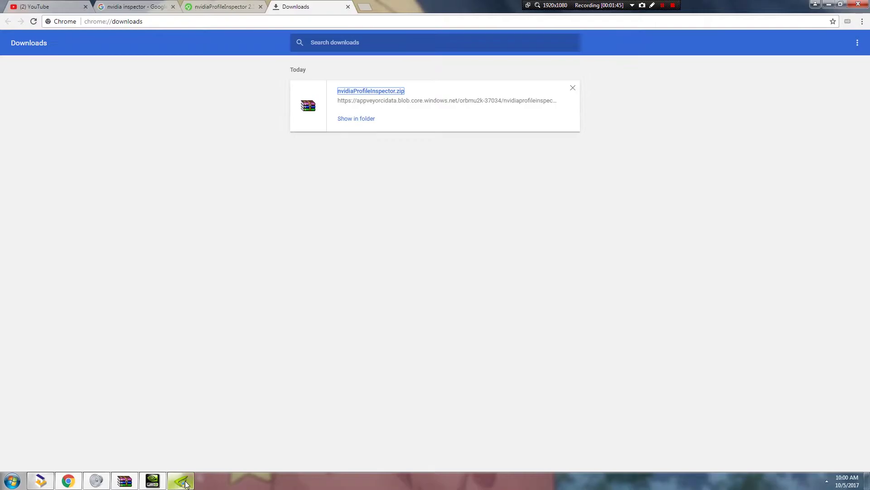
# - Switch to NVIDIA Profile Inspector and browse its list of game profiles, keeping _GLOBAL_DRIVER_PROFILE (Base Profile) selected
pyautogui.click(185, 483)
pyautogui.click(380, 16)
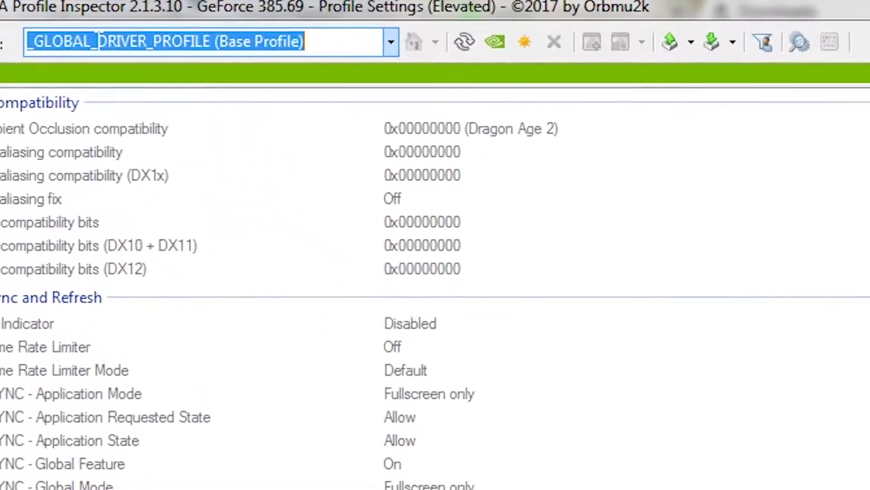
pyautogui.click(126, 17)
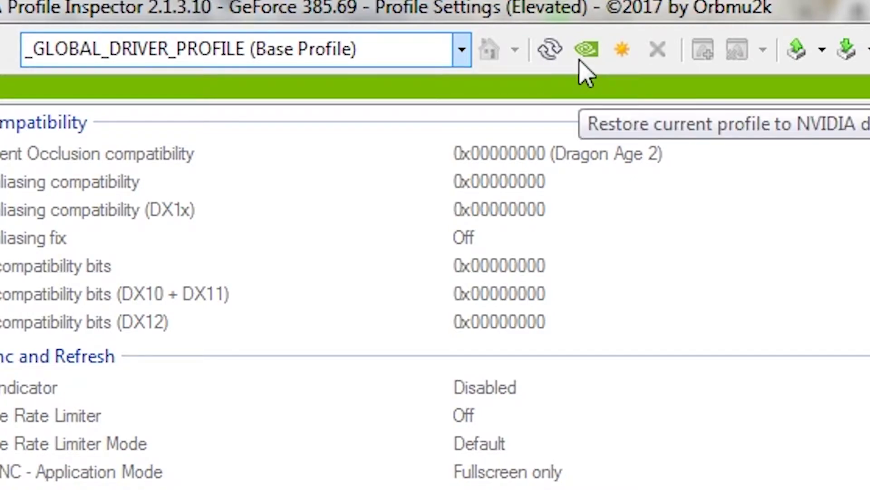
pyautogui.click(498, 55)
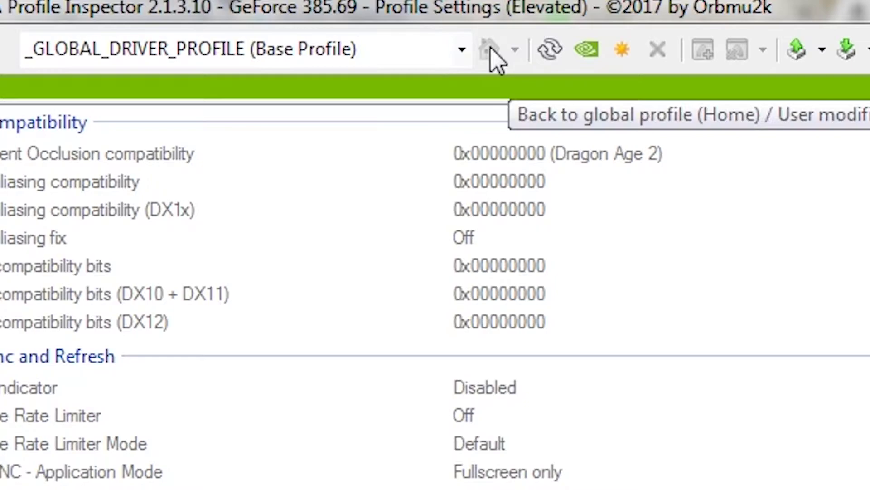
pyautogui.click(462, 50)
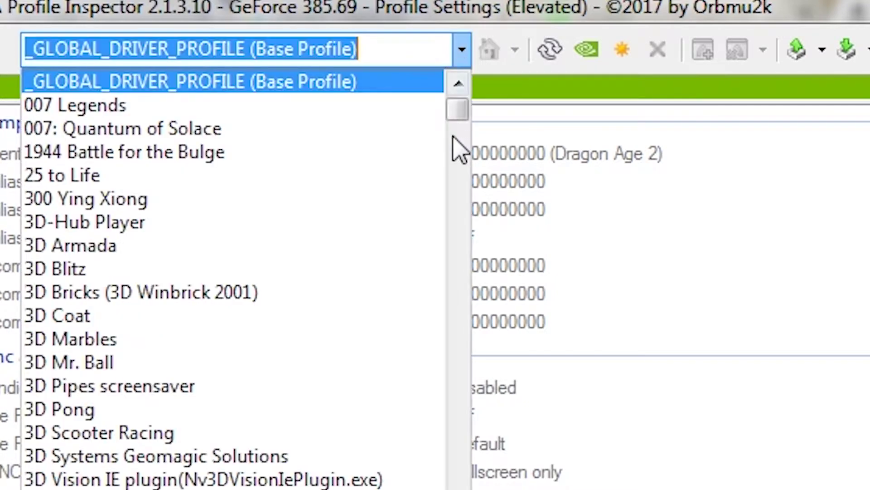
pyautogui.moveTo(458, 113); pyautogui.dragTo(485, 102)
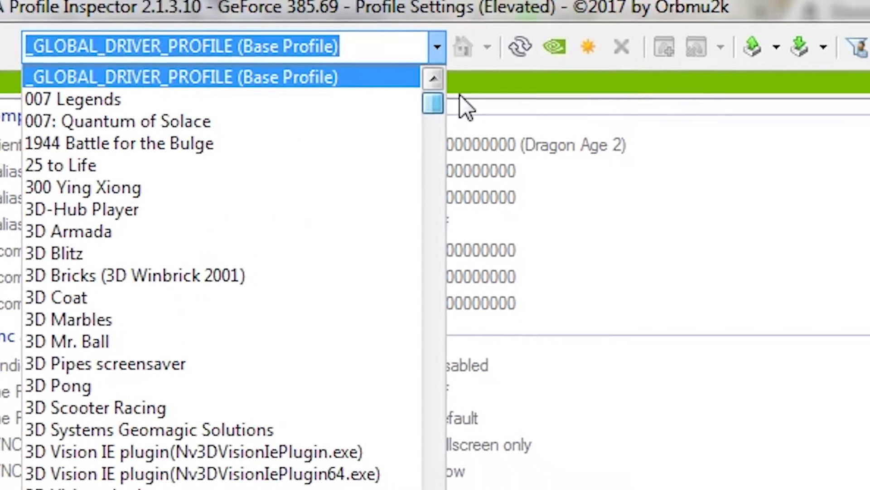
pyautogui.click(377, 4)
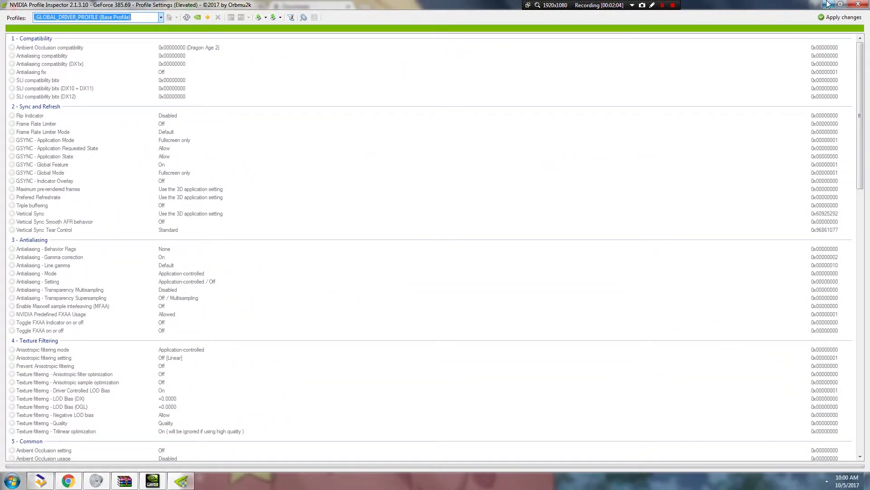
# - Switch to NVIDIA Control Panel and add the Besiege application from E:\Steam\steamapps\common\Besiege to the program-specific 3D settings
pyautogui.click(152, 480)
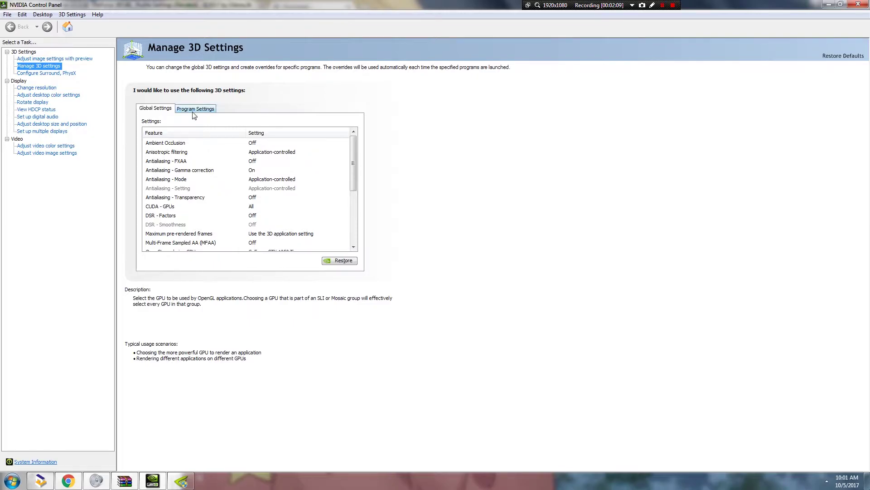
pyautogui.click(194, 113)
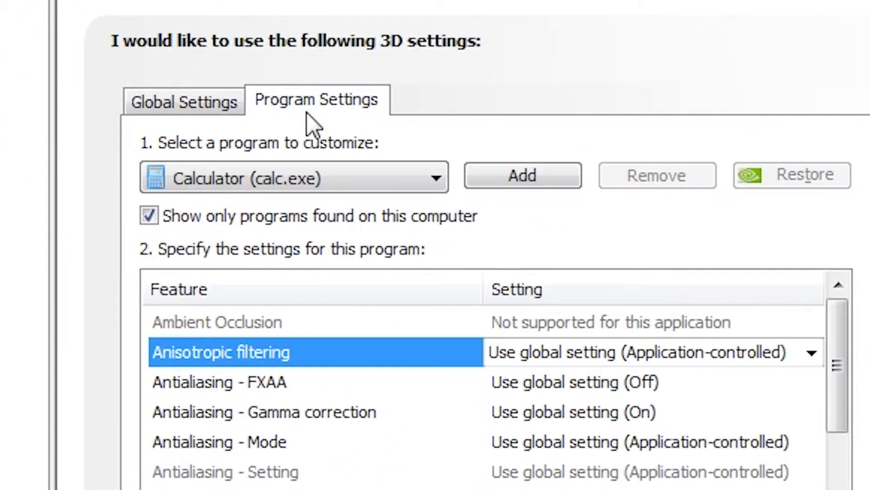
pyautogui.click(550, 186)
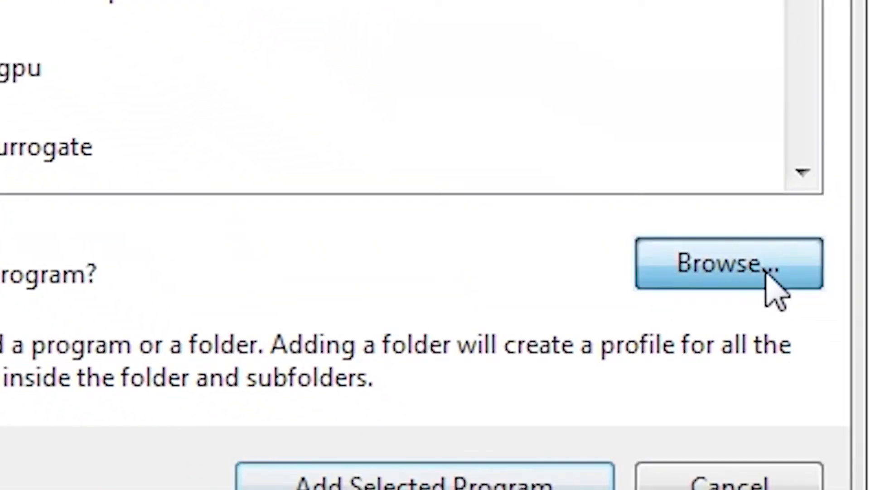
pyautogui.click(766, 272)
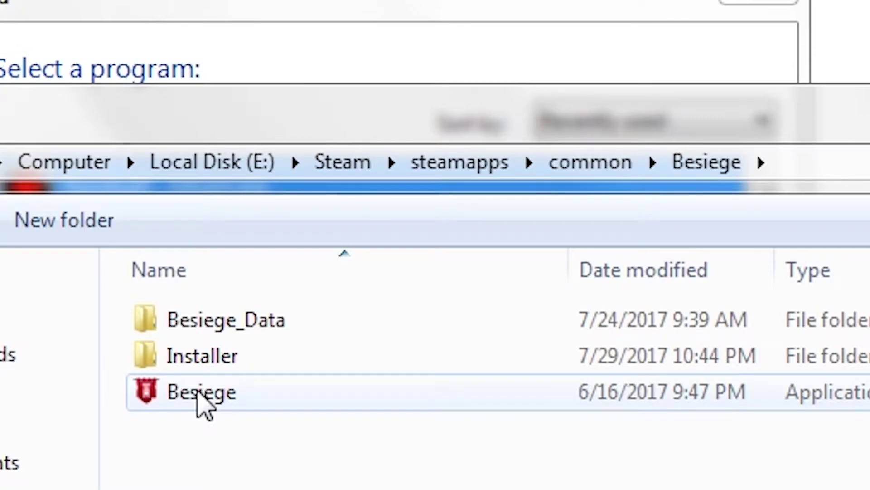
pyautogui.doubleClick(200, 393)
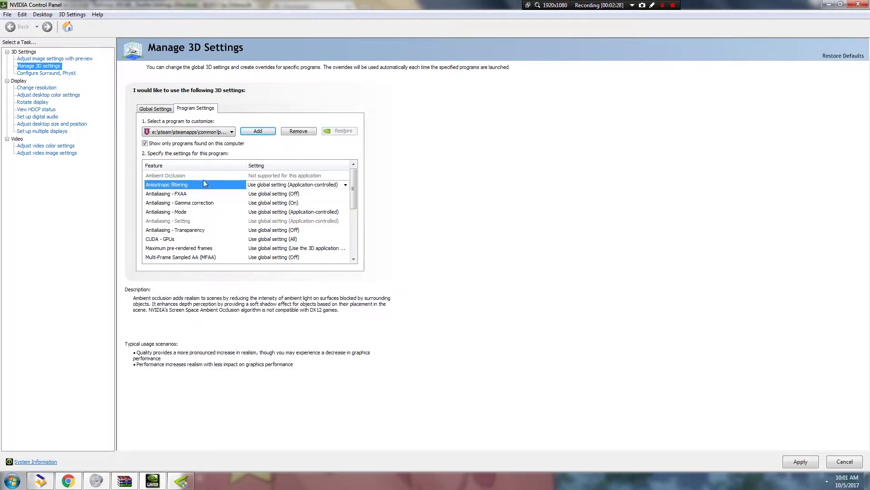
# - Set Vertical sync to On for the Besiege program profile
pyautogui.moveTo(354, 184); pyautogui.dragTo(371, 241)
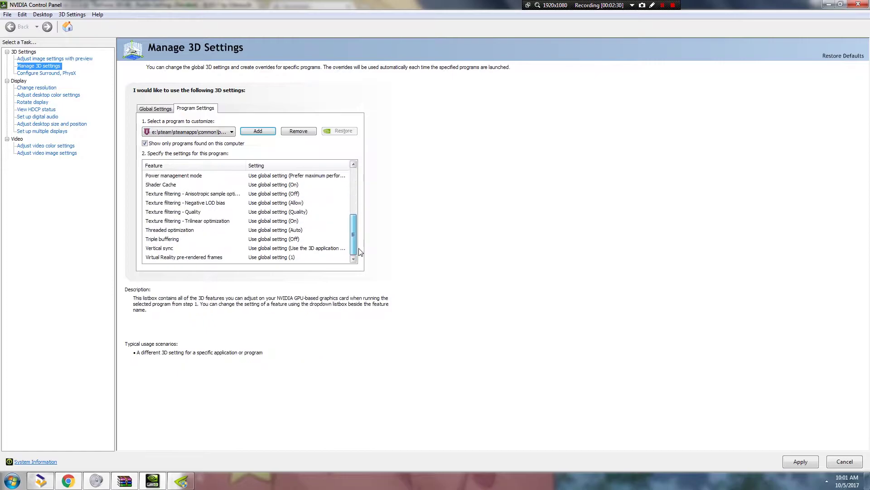
pyautogui.click(273, 249)
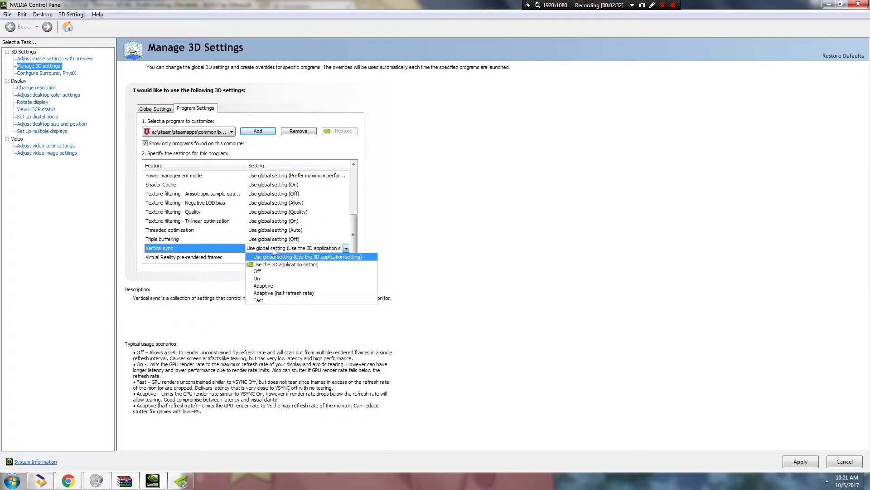
pyautogui.click(274, 273)
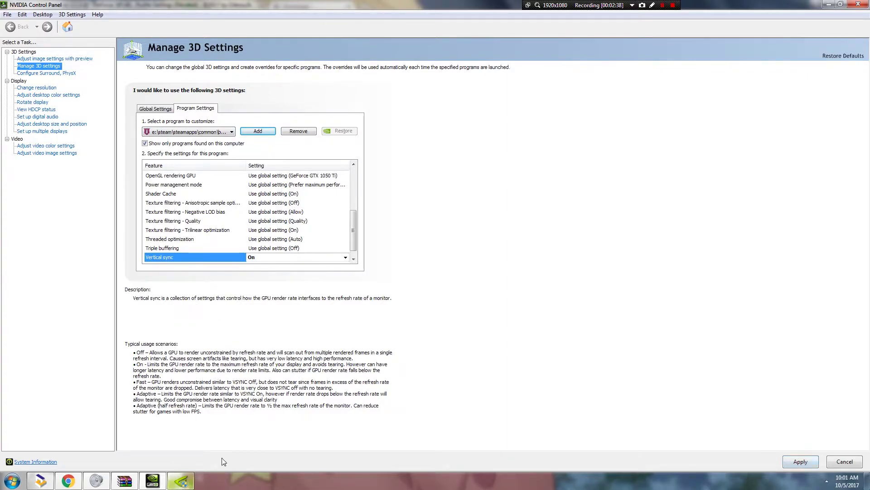
# - Relaunch NVIDIA Profile Inspector and maximize its window
pyautogui.rightClick(182, 483)
pyautogui.click(163, 460)
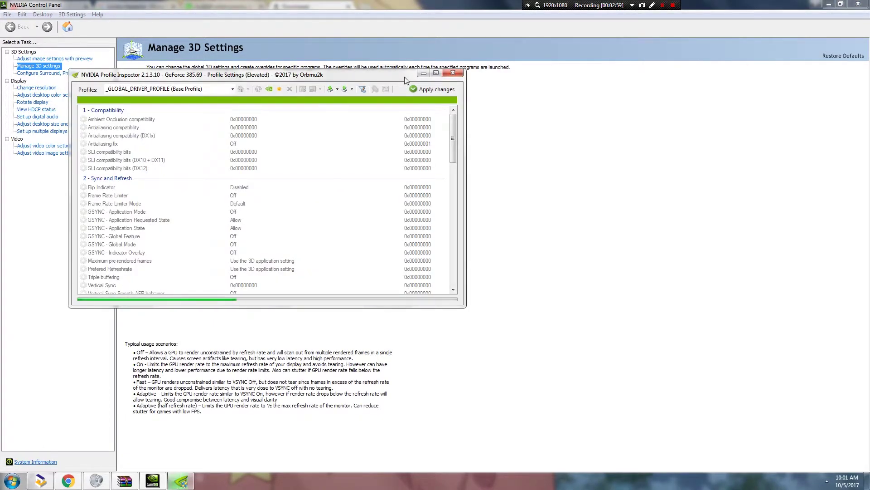
pyautogui.doubleClick(405, 78)
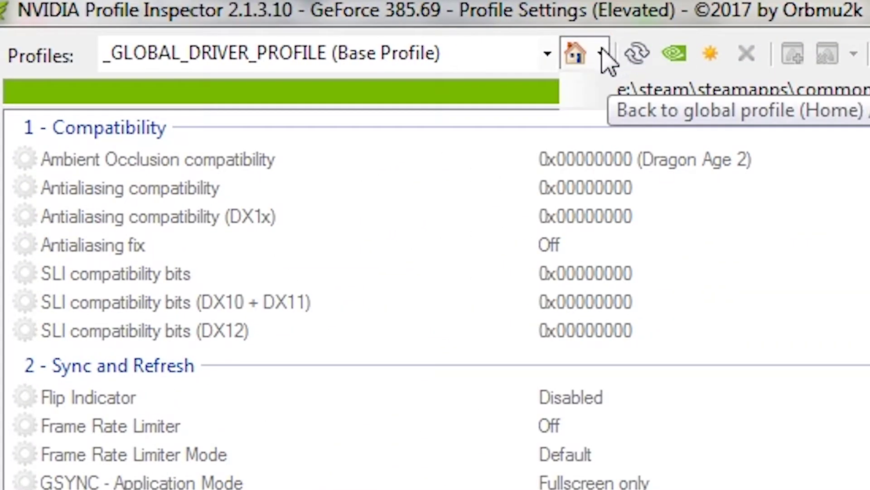
# - Load the besiege.exe profile from the user modified profiles and highlight its path
pyautogui.click(572, 60)
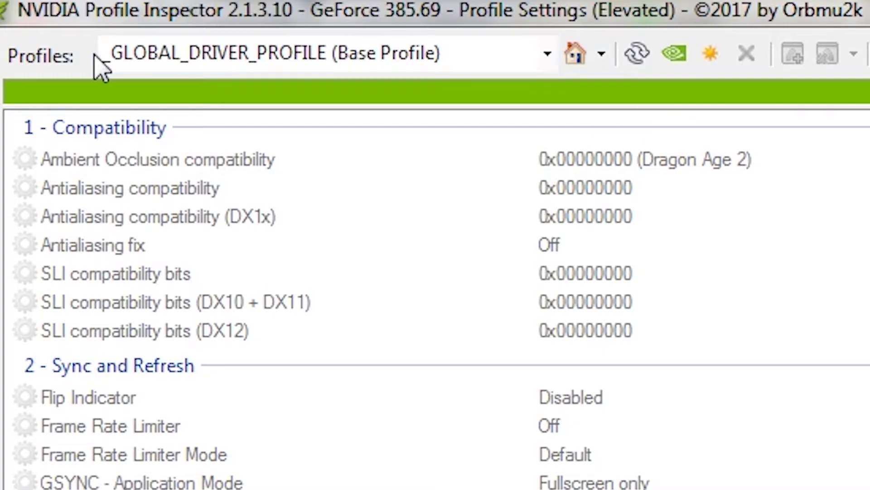
pyautogui.click(601, 63)
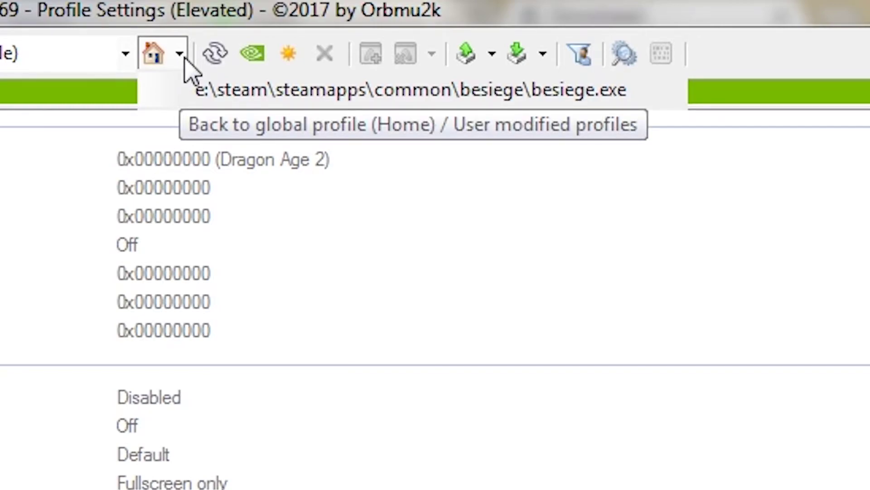
pyautogui.click(181, 54)
pyautogui.click(179, 54)
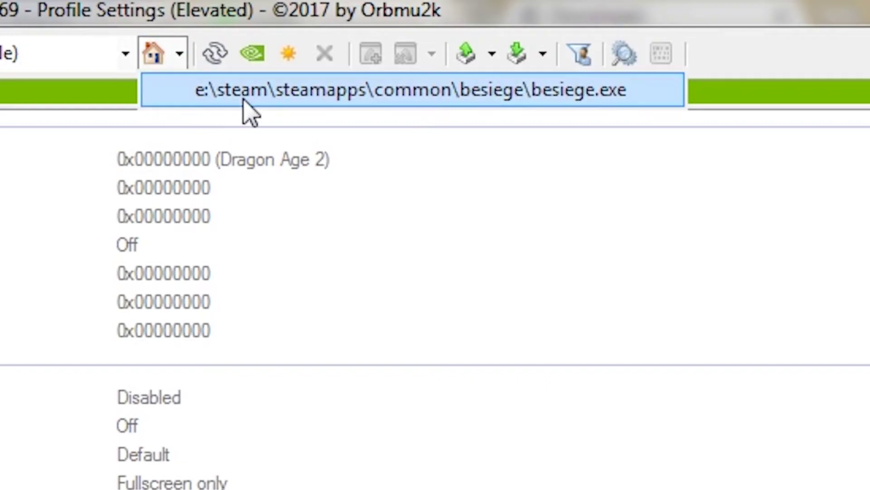
pyautogui.click(443, 97)
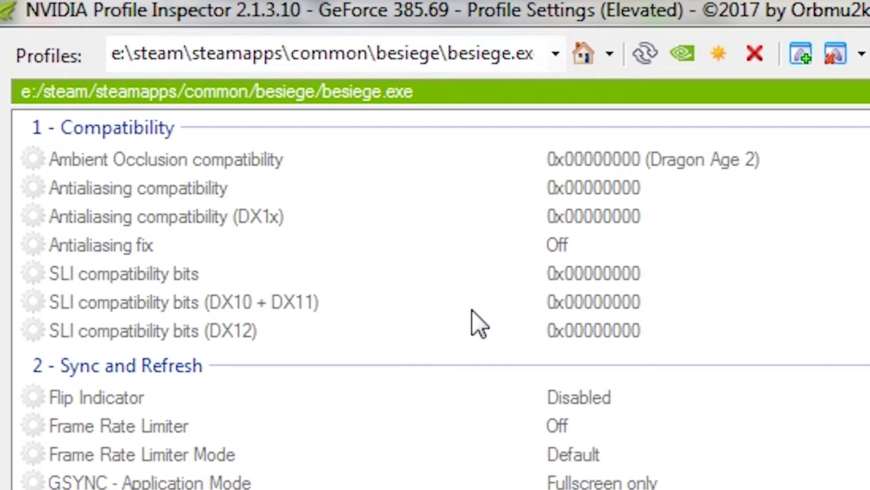
pyautogui.moveTo(112, 54); pyautogui.dragTo(658, 77)
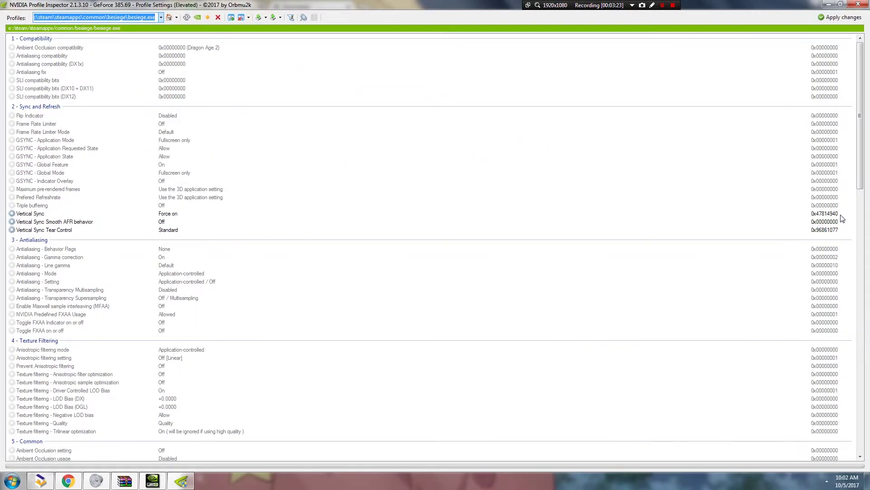
# - Restore the Besiege profile's vertical sync overrides, including Vertical Sync Tear Control, to the NVIDIA defaults
pyautogui.click(841, 214)
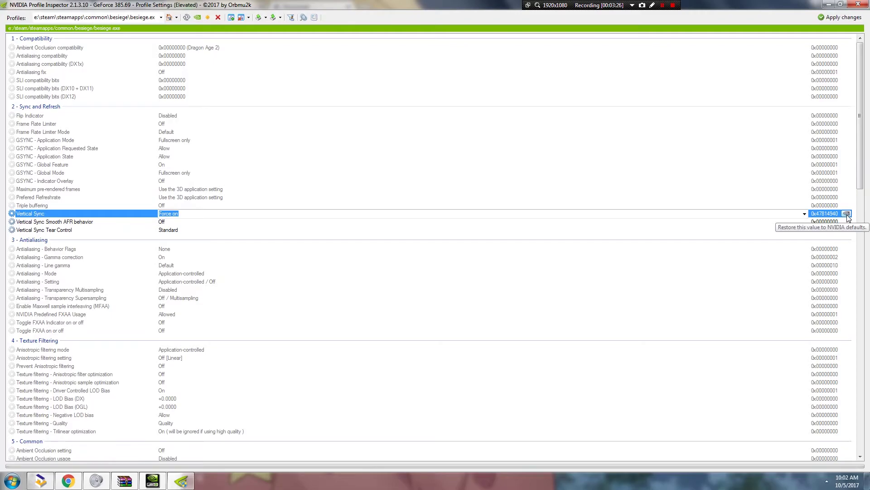
pyautogui.click(847, 214)
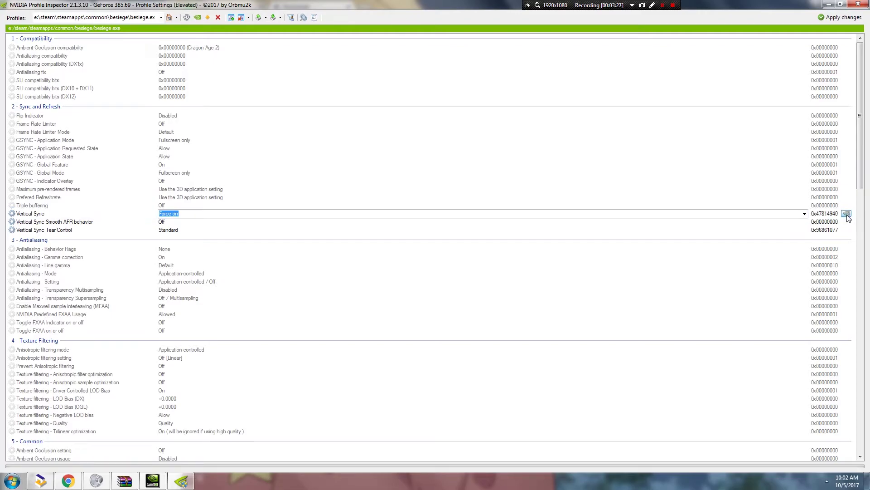
pyautogui.click(846, 230)
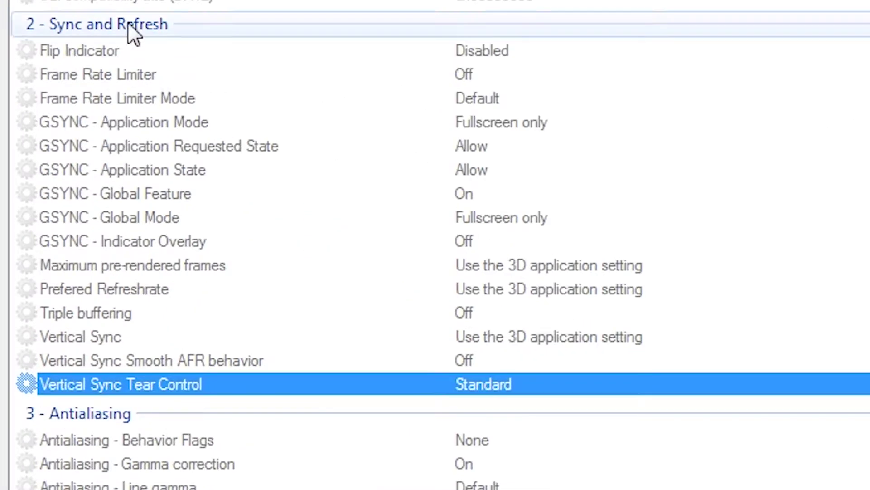
# - Set the Frame Rate Limiter to 60 FPS in the Besiege profile and apply the changes
pyautogui.click(124, 76)
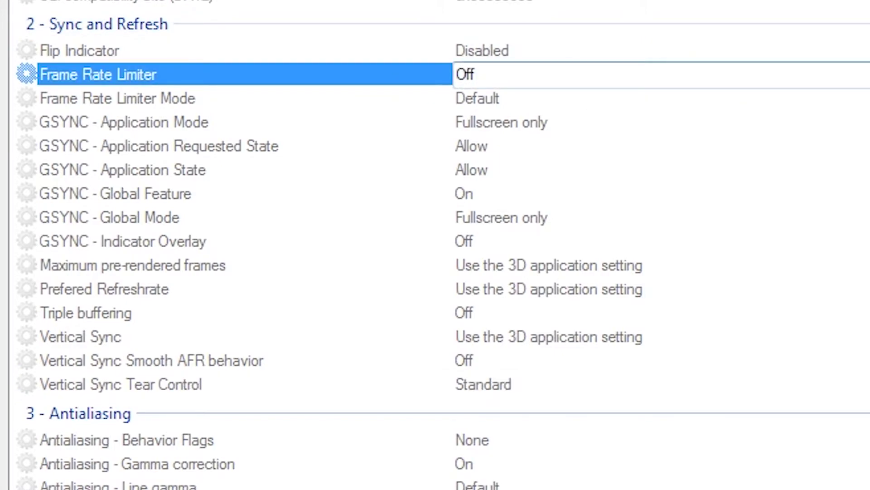
pyautogui.click(866, 75)
pyautogui.scroll(-4, 661, 289)
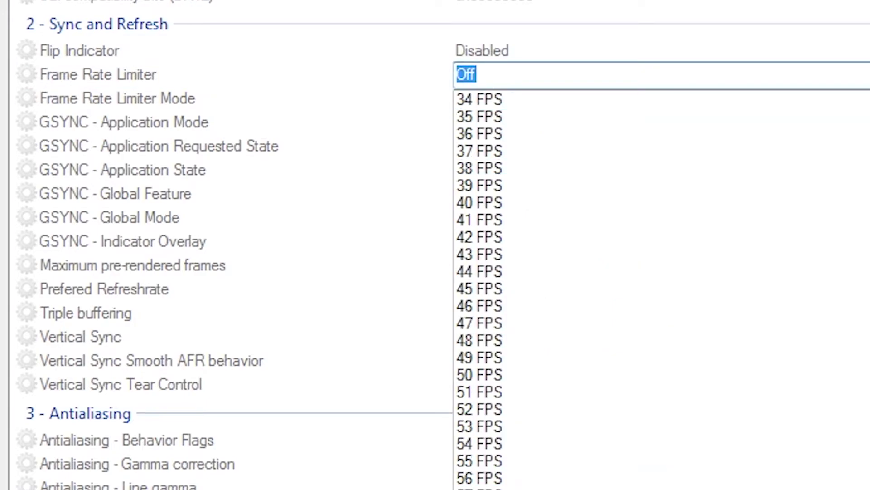
pyautogui.click(479, 489)
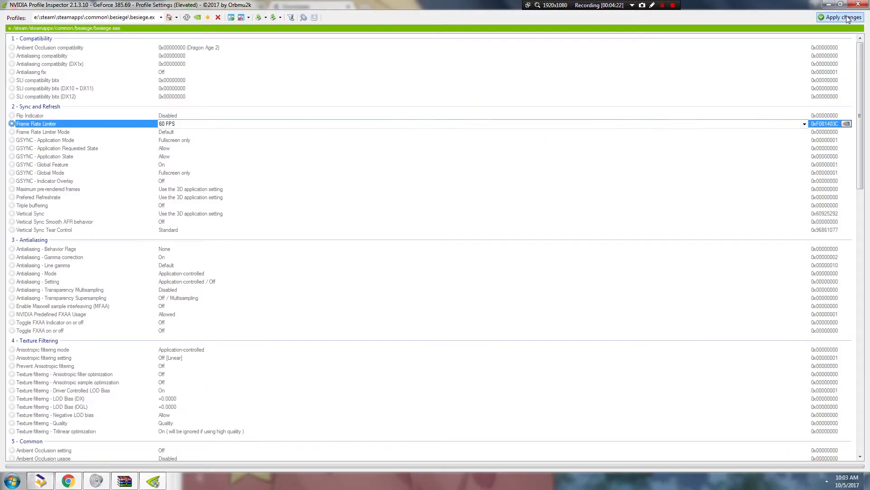
pyautogui.click(846, 17)
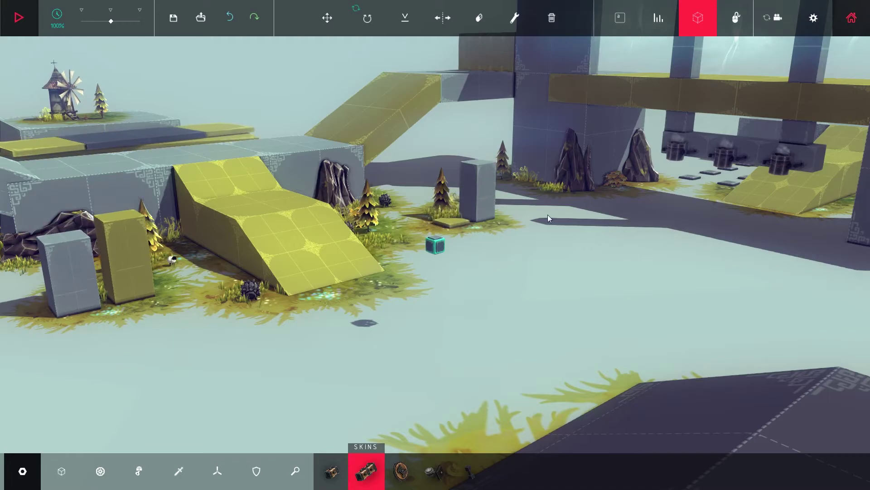
# - Switch to Besiege, move around the level and check the FPS read-out in the game settings
pyautogui.moveTo(547, 214); pyautogui.dragTo(258, 278)
pyautogui.press('d')
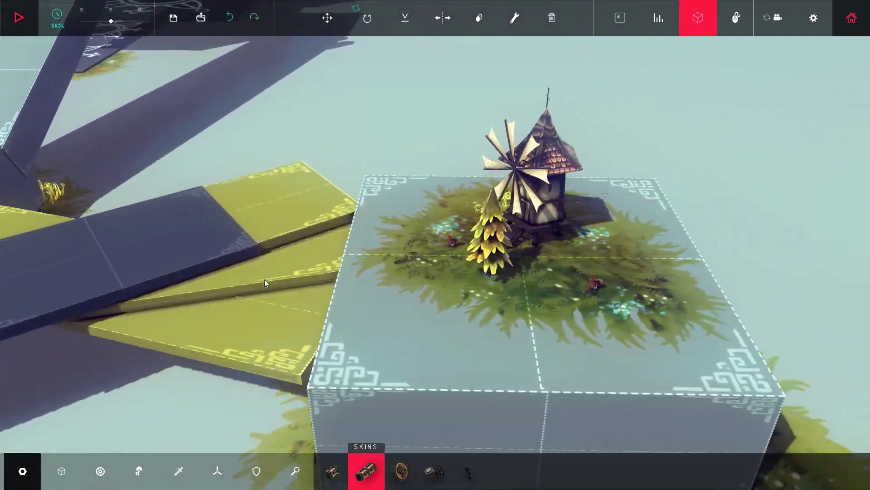
pyautogui.press('a')
pyautogui.press('a')
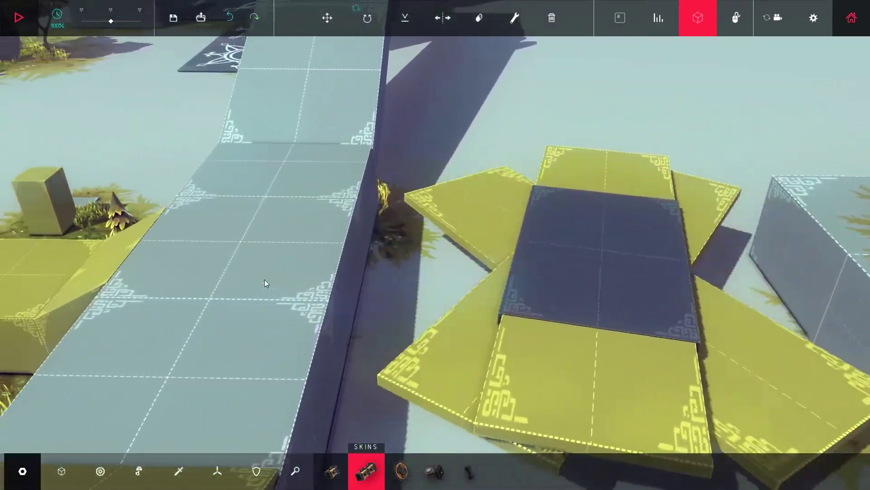
pyautogui.press('a')
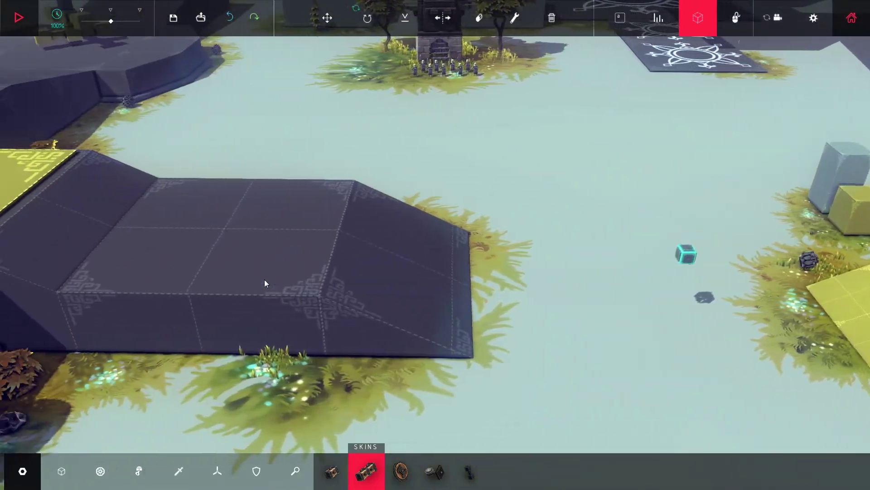
pyautogui.press('a')
pyautogui.click(816, 20)
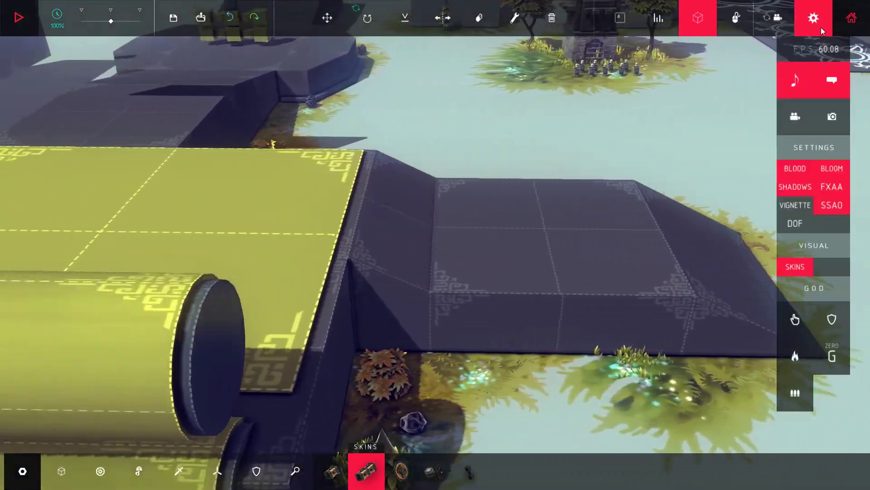
pyautogui.click(814, 18)
# - Focus on the windmill area and examine the motion of the rotating platforms beside it from above
pyautogui.press('a')
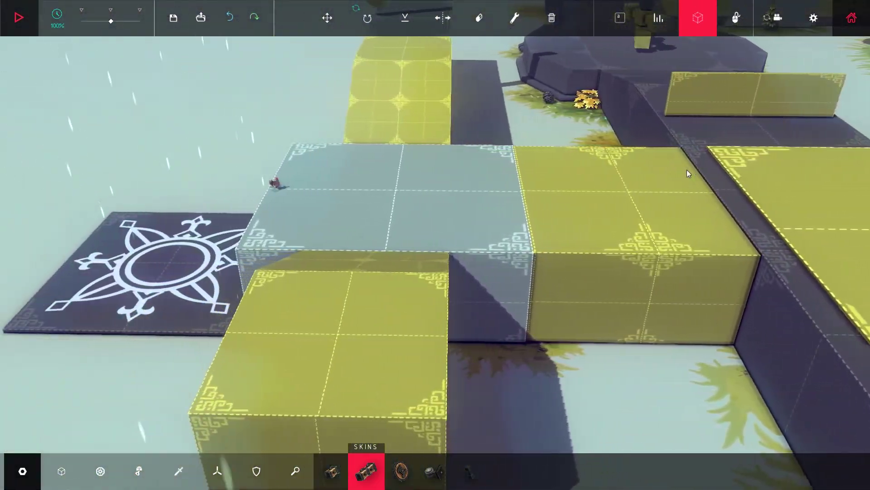
pyautogui.moveTo(686, 170); pyautogui.dragTo(800, 135)
pyautogui.scroll(-3, 801, 135)
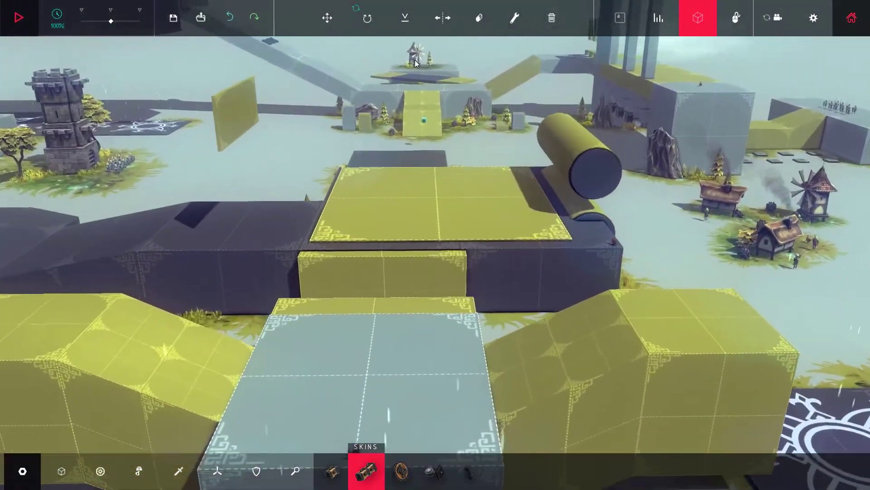
pyautogui.middleClick(415, 60)
pyautogui.moveTo(422, 141); pyautogui.dragTo(482, 247)
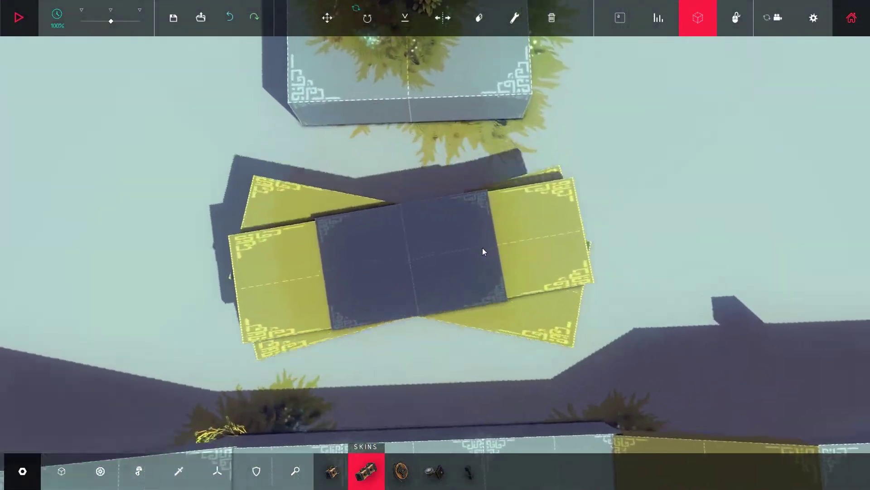
pyautogui.scroll(3, 482, 249)
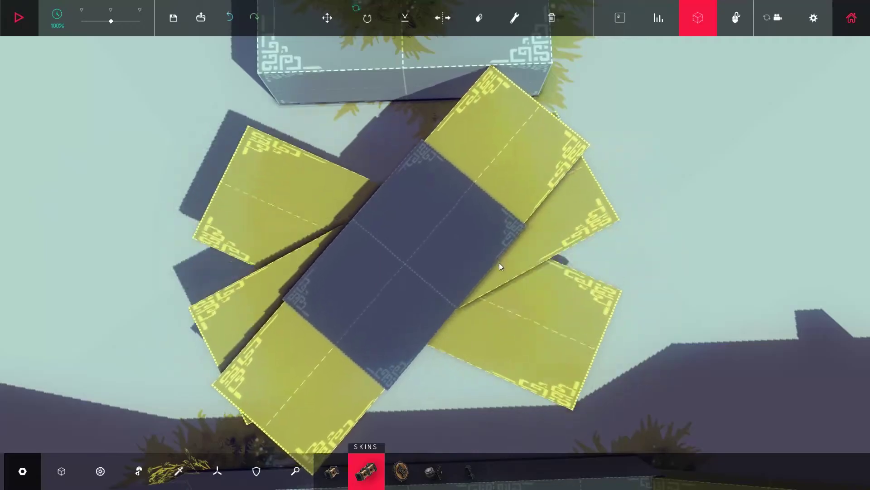
pyautogui.scroll(-3, 777, 270)
pyautogui.moveTo(522, 254); pyautogui.dragTo(703, 194)
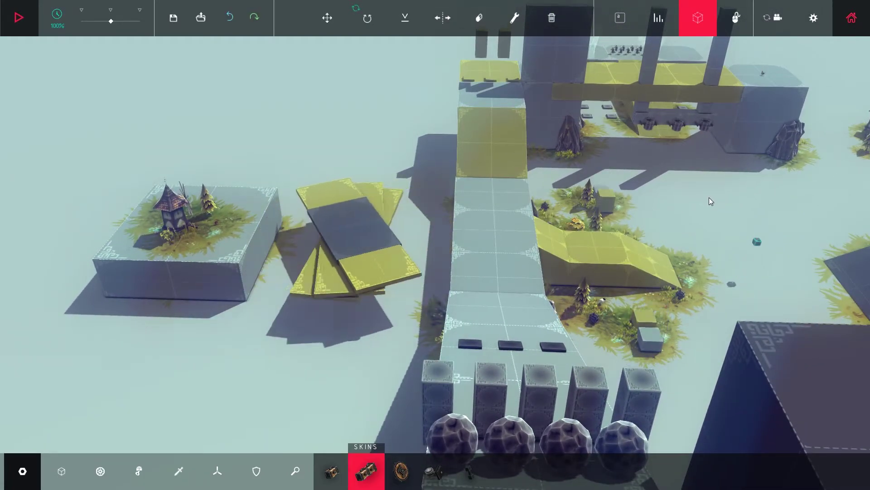
# - Survey the ramps, rollers, villages and tower across the level from several angles to judge how smoothly the game runs
pyautogui.press('d')
pyautogui.press('d')
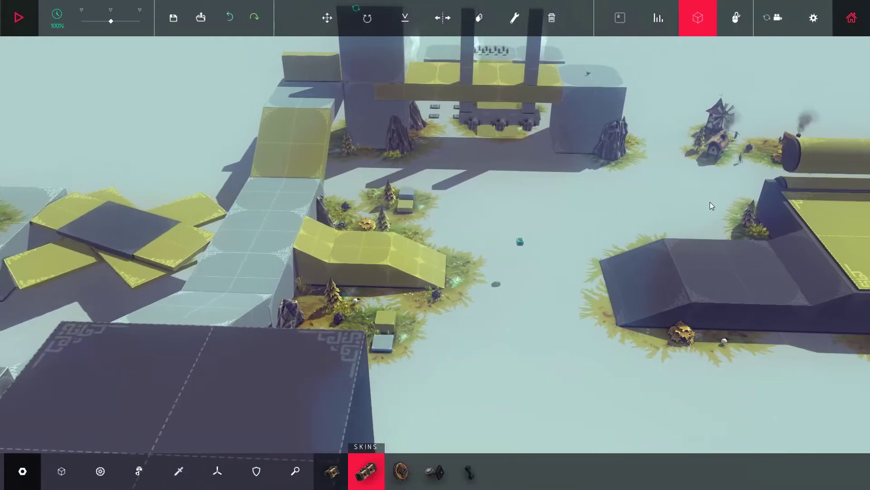
pyautogui.press('d')
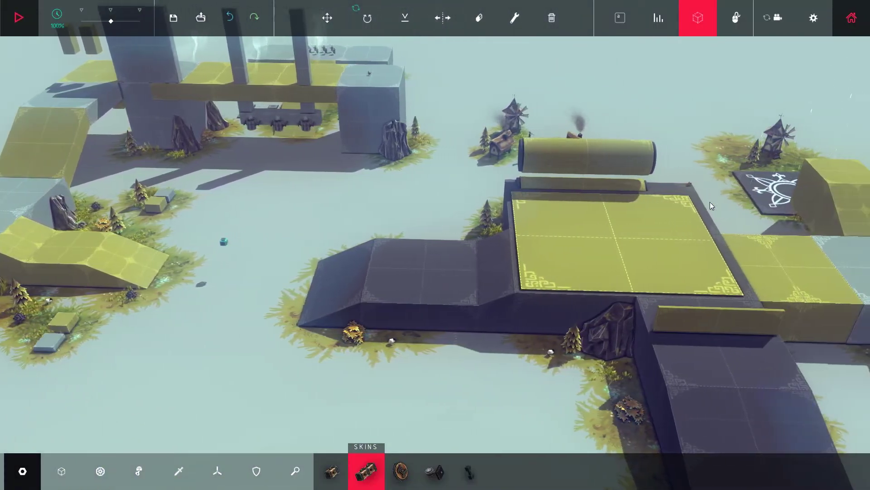
pyautogui.press('d')
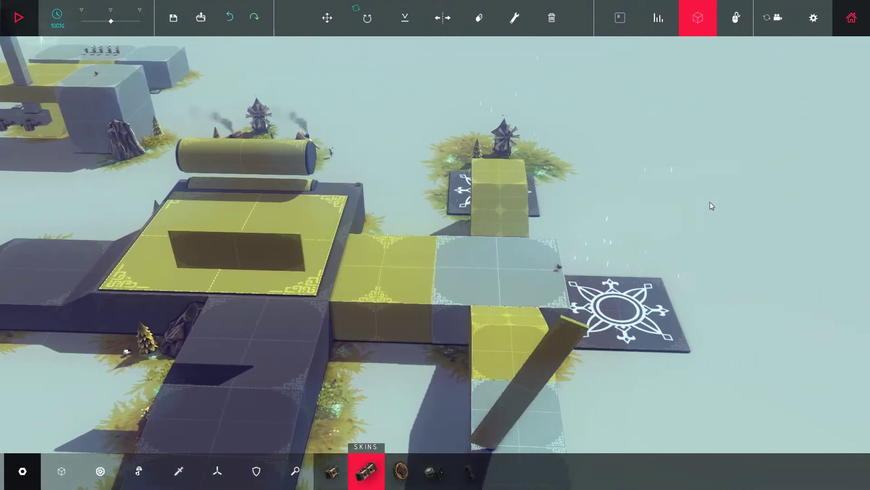
pyautogui.moveTo(710, 203); pyautogui.dragTo(364, 212)
pyautogui.scroll(-3, 521, 233)
pyautogui.moveTo(771, 222); pyautogui.dragTo(497, 195)
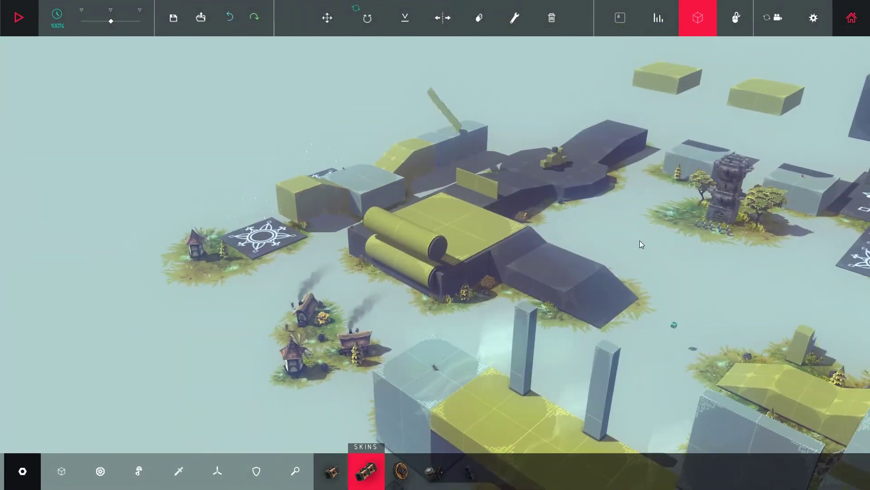
pyautogui.press('d')
pyautogui.scroll(3, 681, 267)
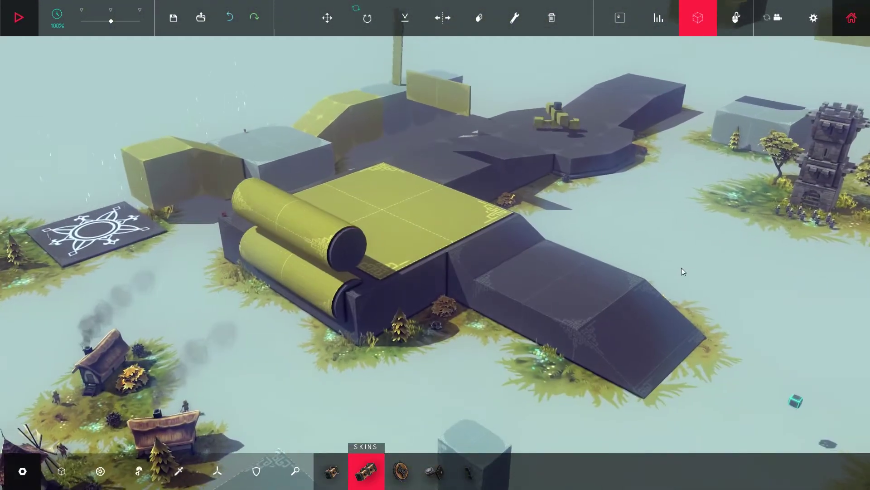
pyautogui.moveTo(682, 268); pyautogui.dragTo(342, 149)
pyautogui.press('w')
pyautogui.press('a')
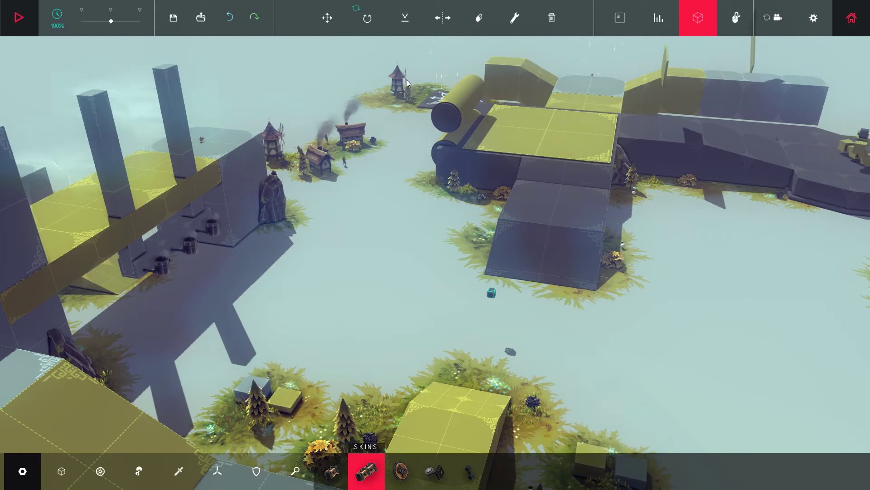
pyautogui.moveTo(484, 96); pyautogui.dragTo(498, 115)
pyautogui.moveTo(641, 169); pyautogui.dragTo(703, 156)
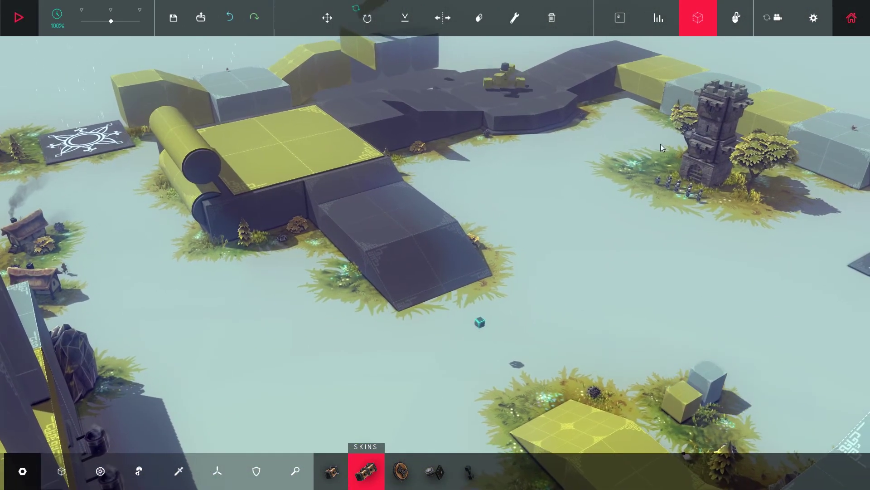